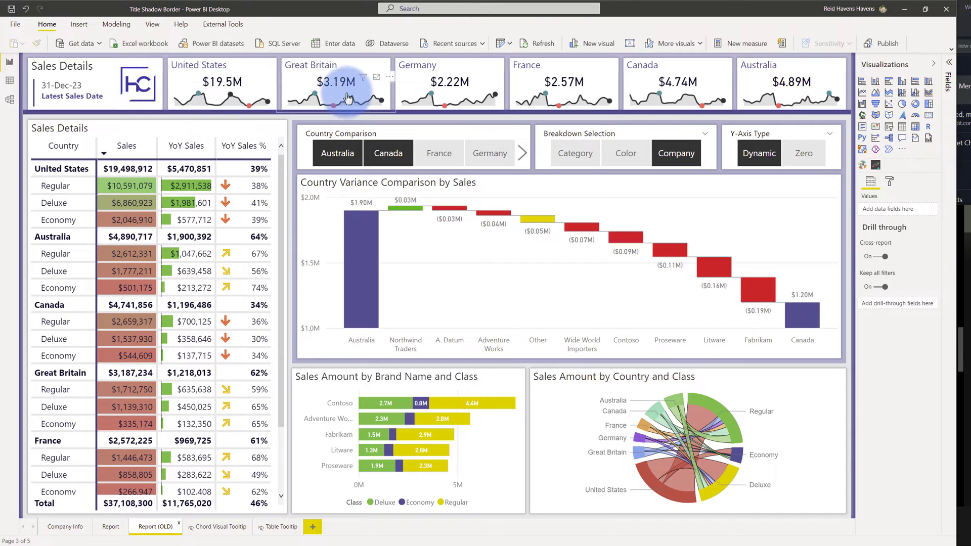
Select the title banner text box at the top of the page, then exit text editing.
left_click(165, 56)
left_click(165, 56)
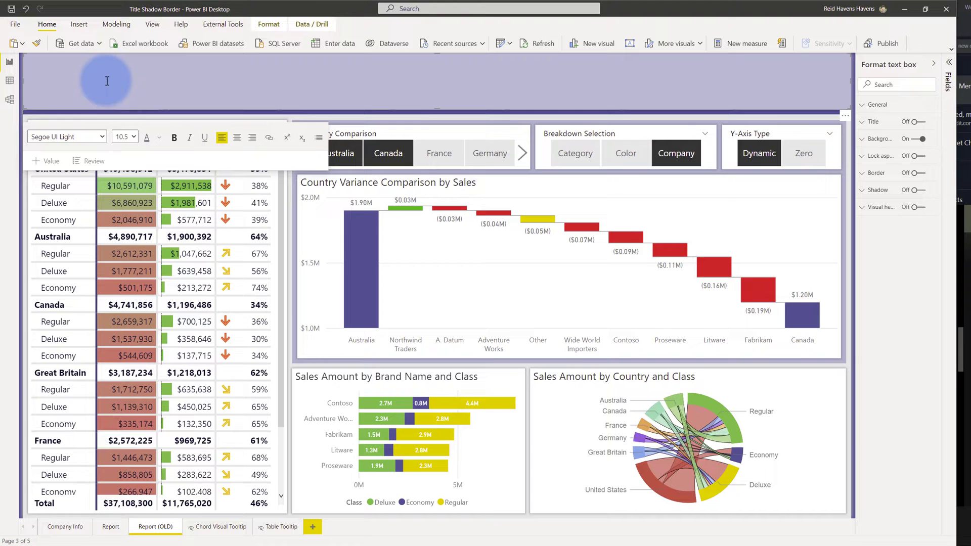
left_click(113, 114)
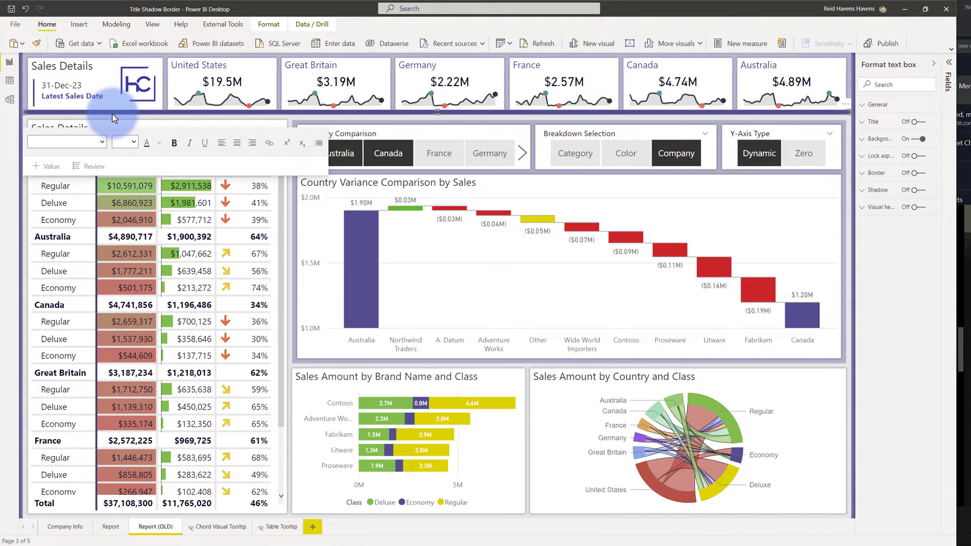
Open the Selection pane from the View ribbon and expand the Title Section group.
left_click(152, 24)
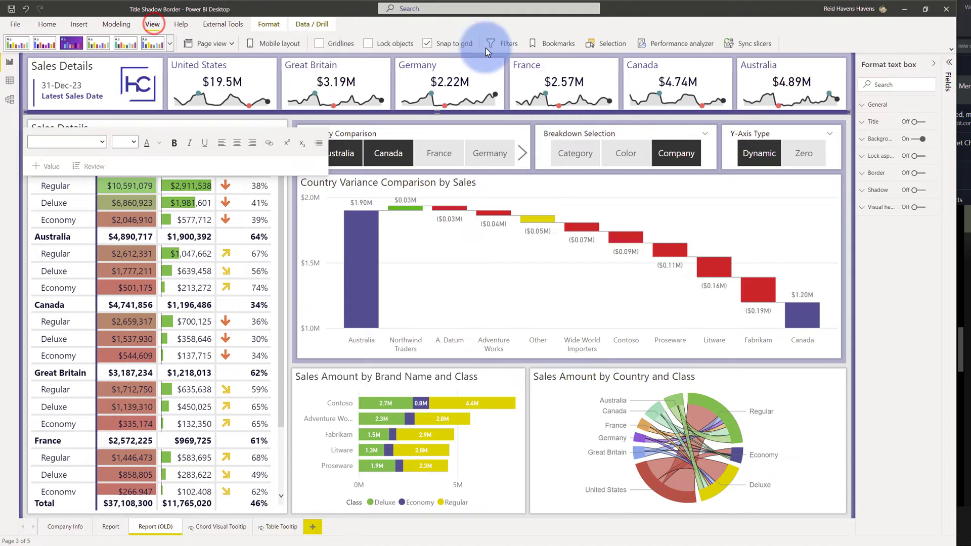
left_click(607, 43)
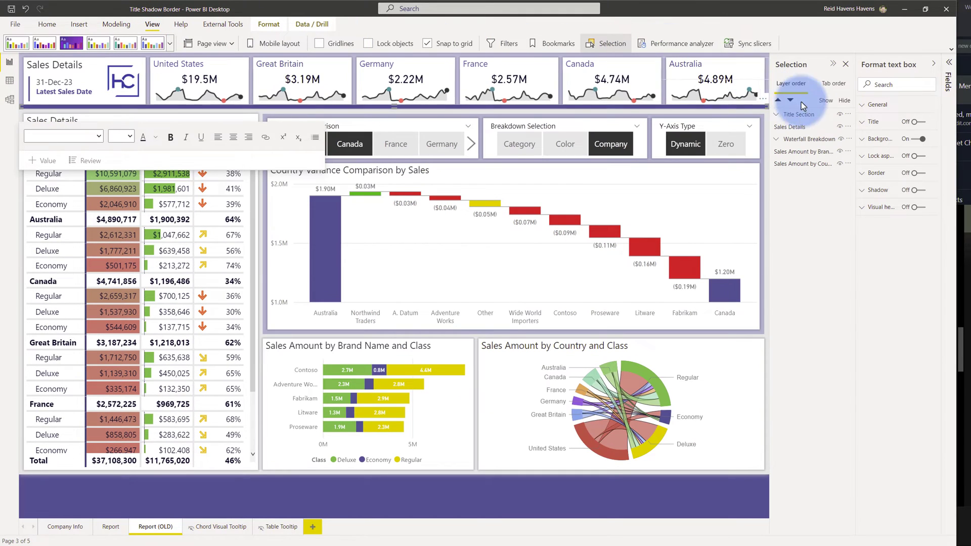
left_click(776, 114)
Select the Title Background and Lower Border layers in turn, then deselect on the canvas.
left_click(804, 213)
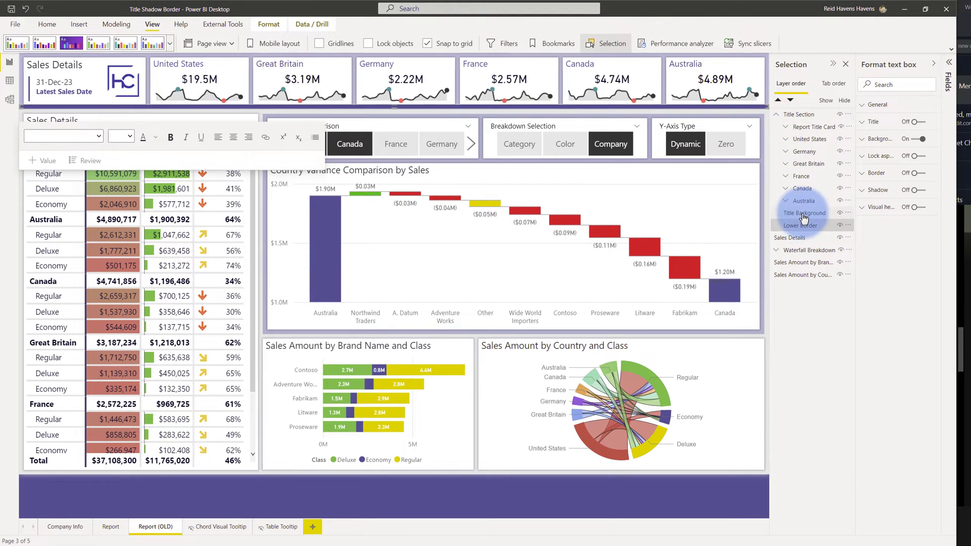
left_click(805, 229)
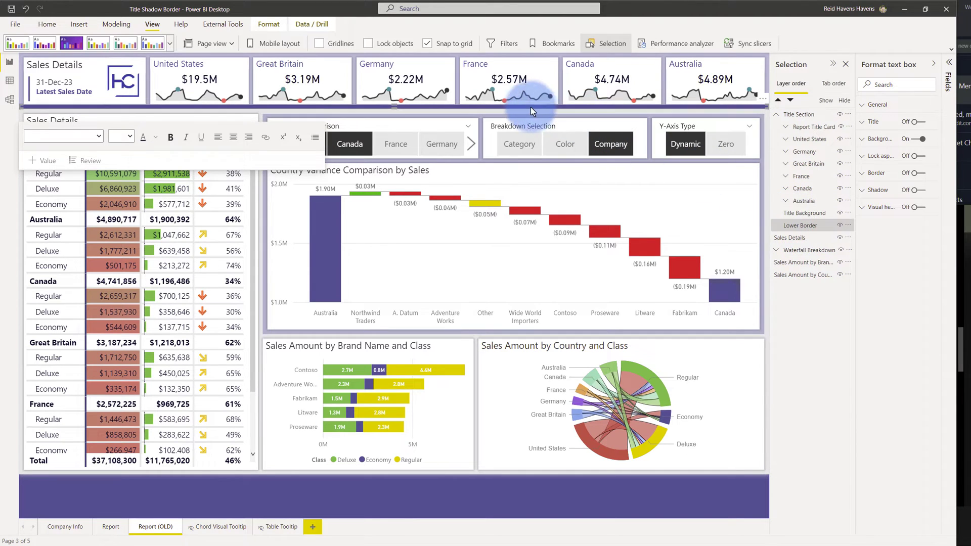
left_click(507, 112)
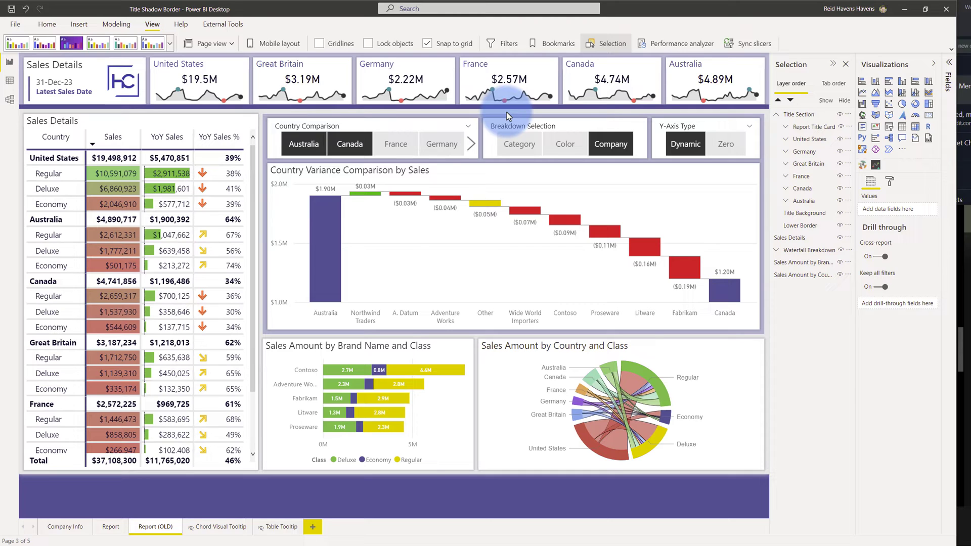
Select the Title Background and Lower Border layers, then switch to the Report page.
left_click(819, 215)
left_click(811, 226)
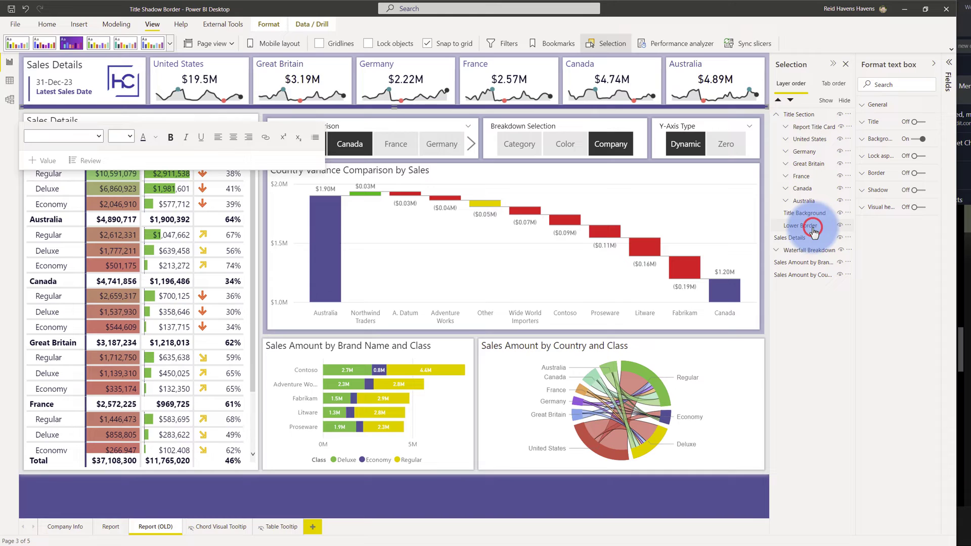
left_click(99, 531)
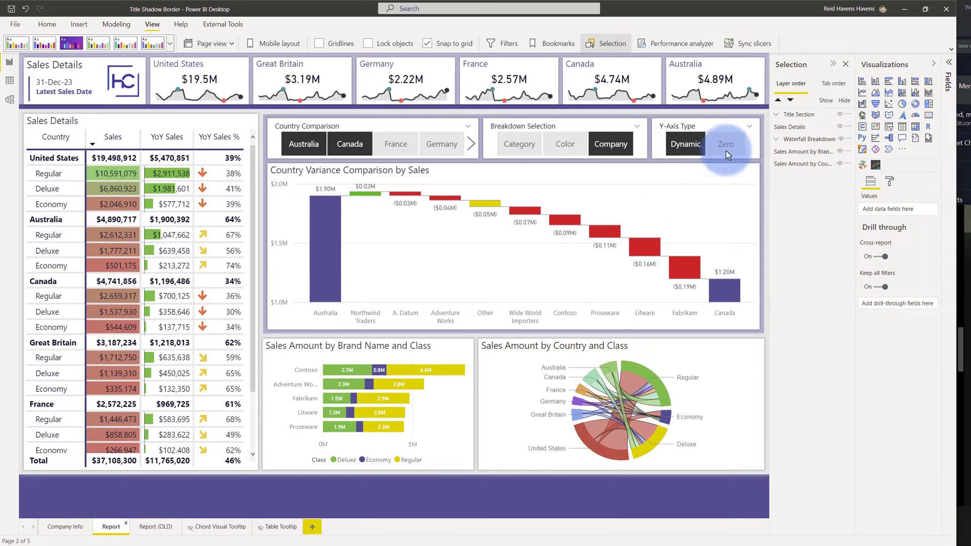
Expand Title Section and toggle Title Background's visibility off and on twice.
left_click(775, 115)
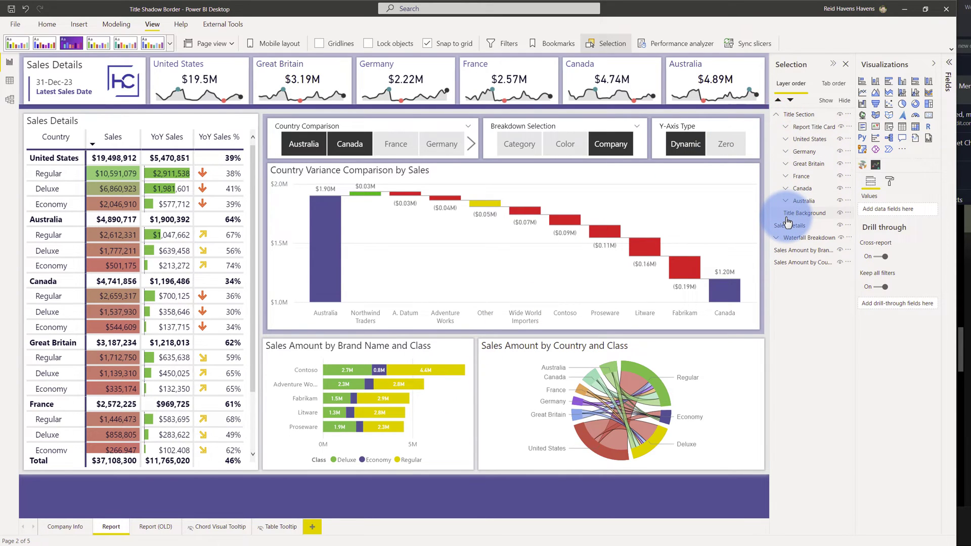
left_click(839, 213)
left_click(840, 214)
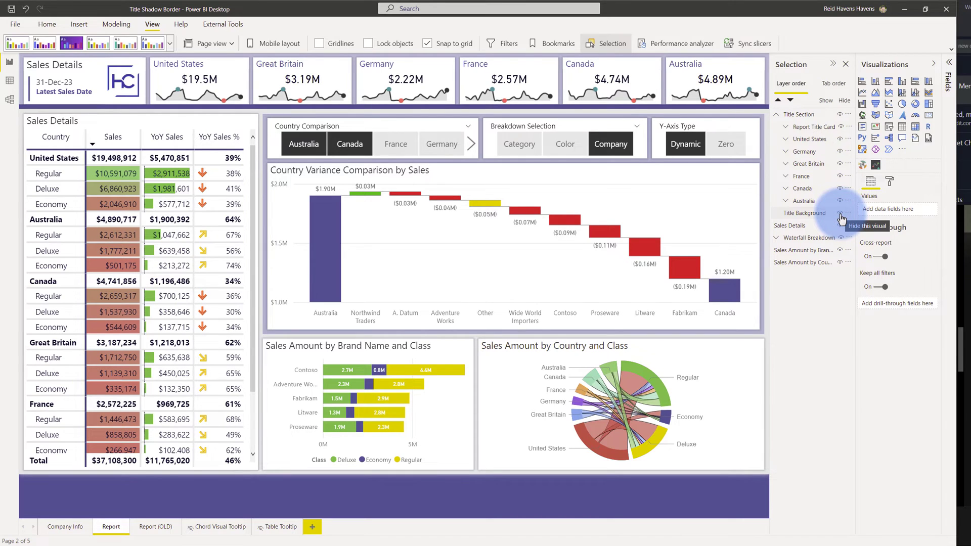
left_click(839, 214)
left_click(840, 214)
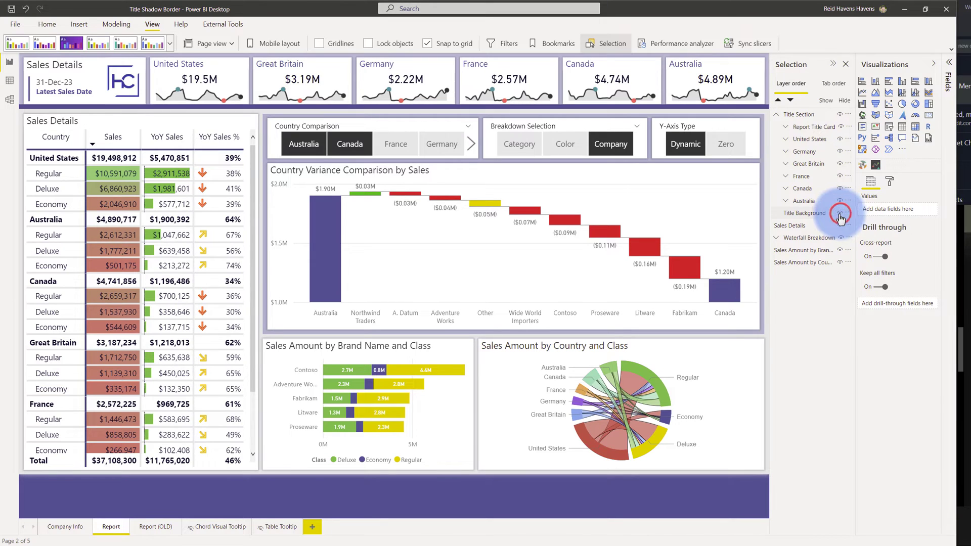
On Title Background, expand Shadow, toggle it off and on, and keep the Custom preset.
left_click(800, 214)
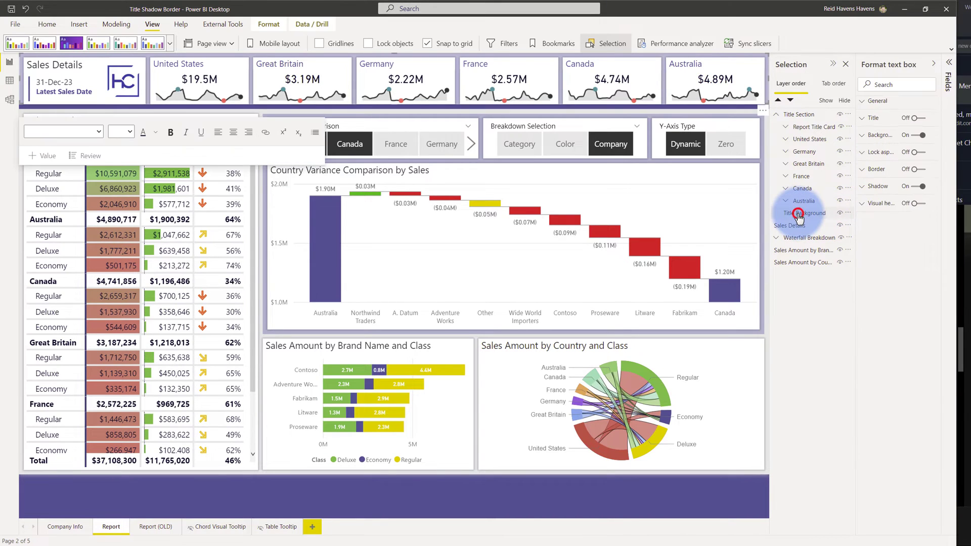
left_click(885, 190)
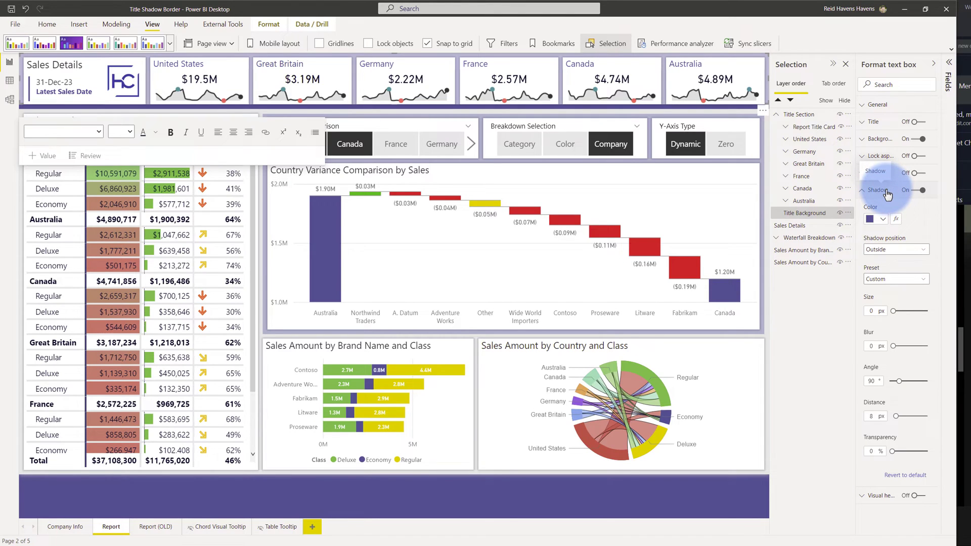
left_click(920, 191)
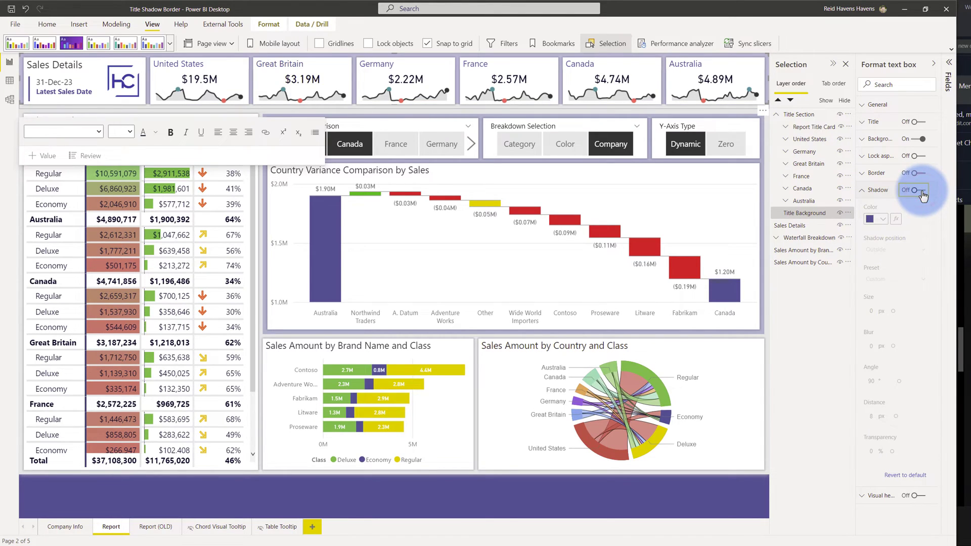
left_click(921, 191)
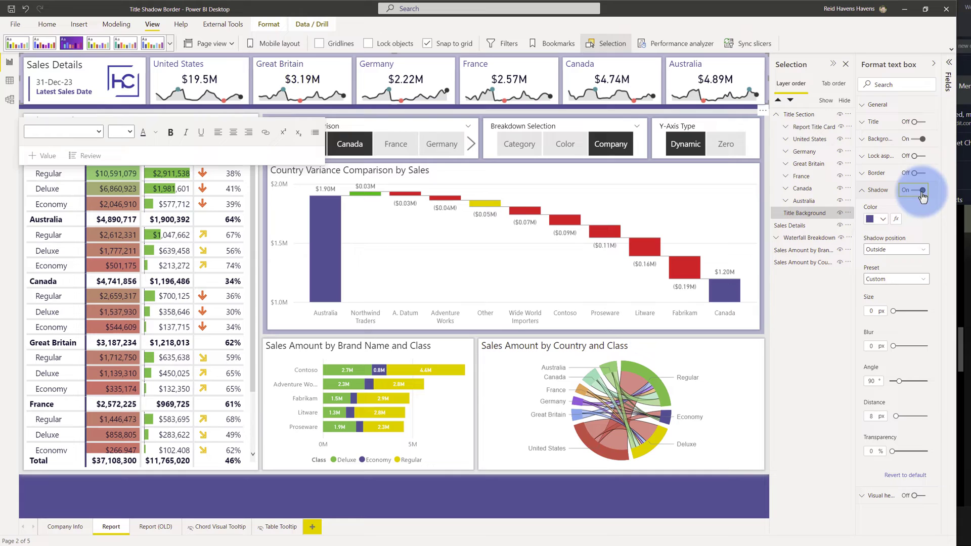
left_click(901, 279)
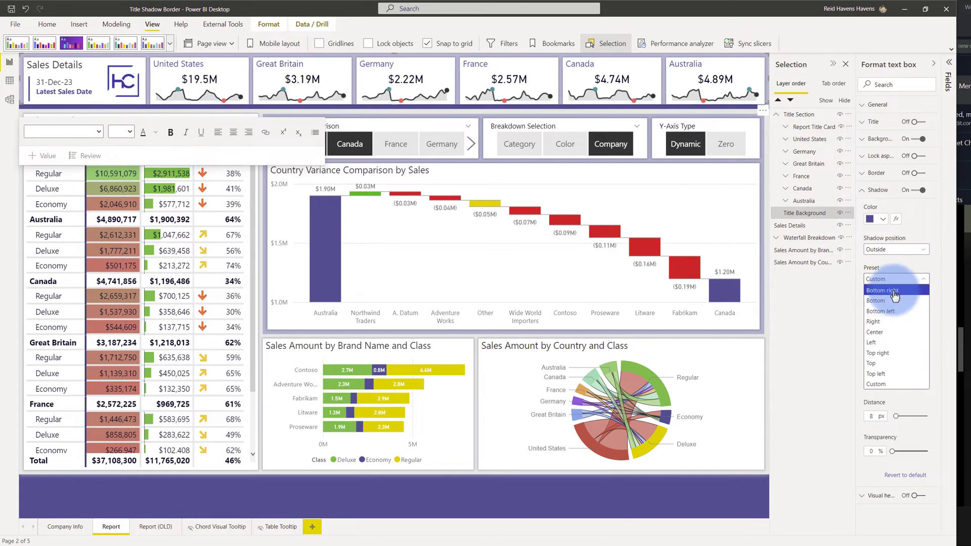
left_click(895, 279)
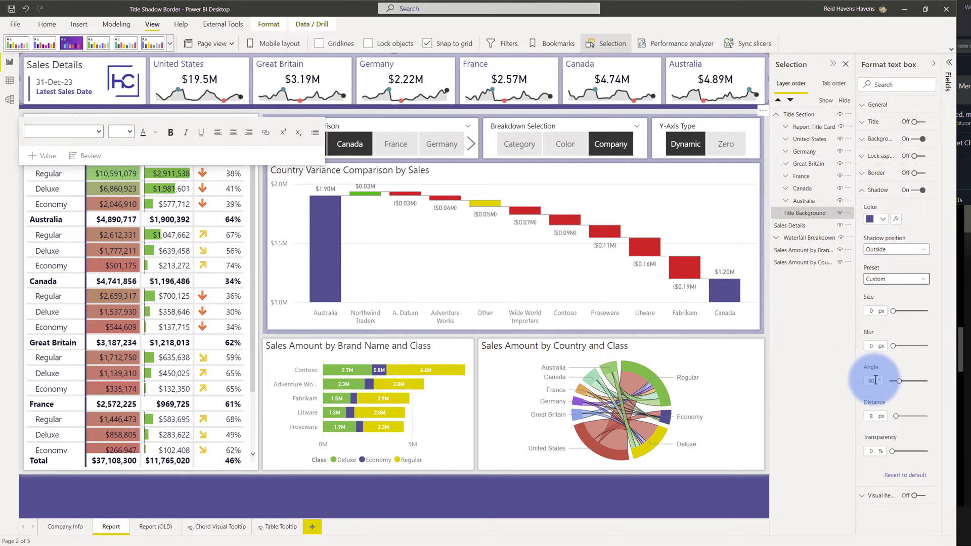
Check the 8 px shadow Distance, then deselect the title text box to view the border.
double_click(869, 416)
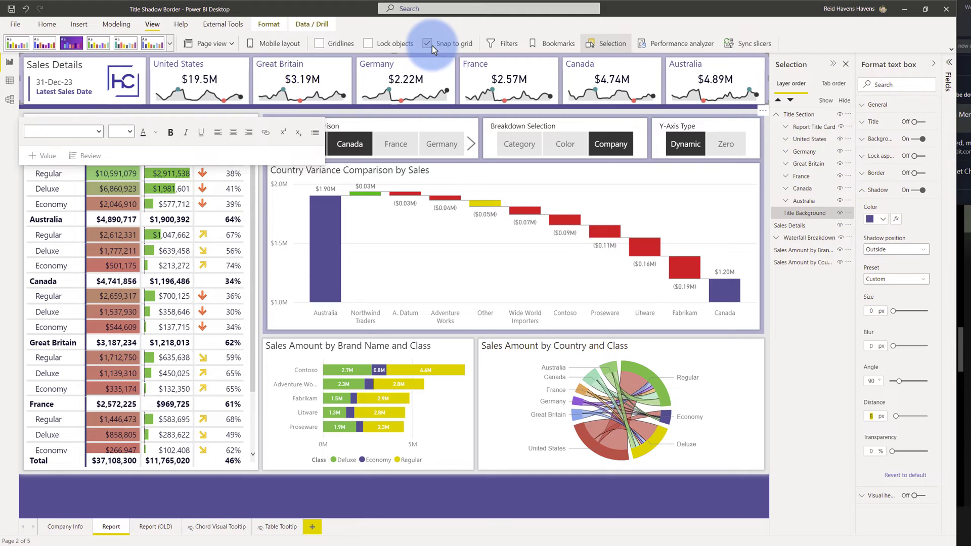
left_click(396, 111)
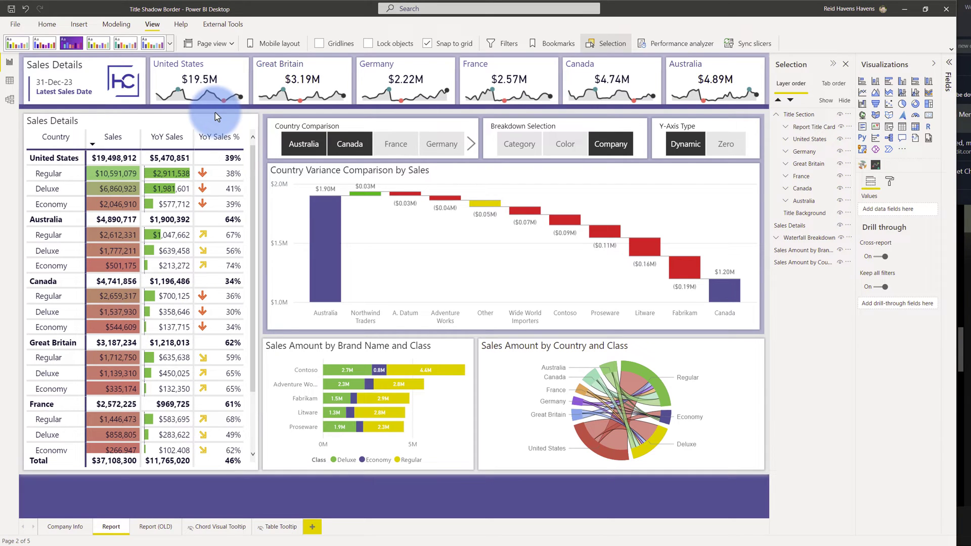
left_click(561, 55)
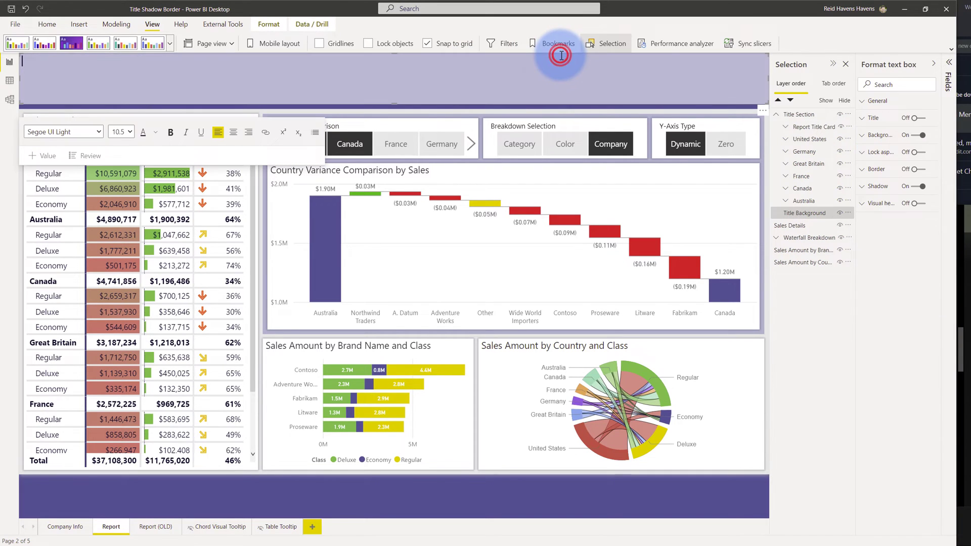
left_click(862, 190)
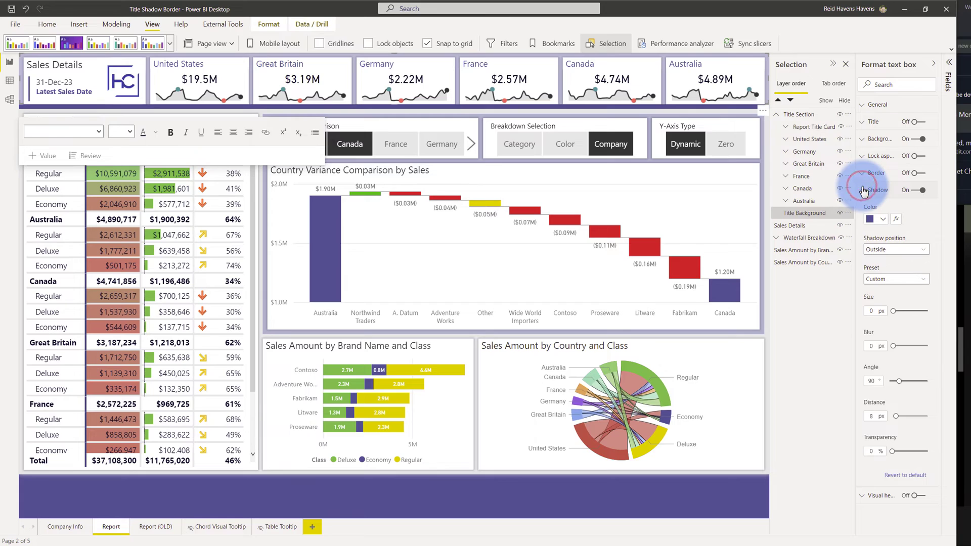
left_click(900, 251)
left_click(900, 259)
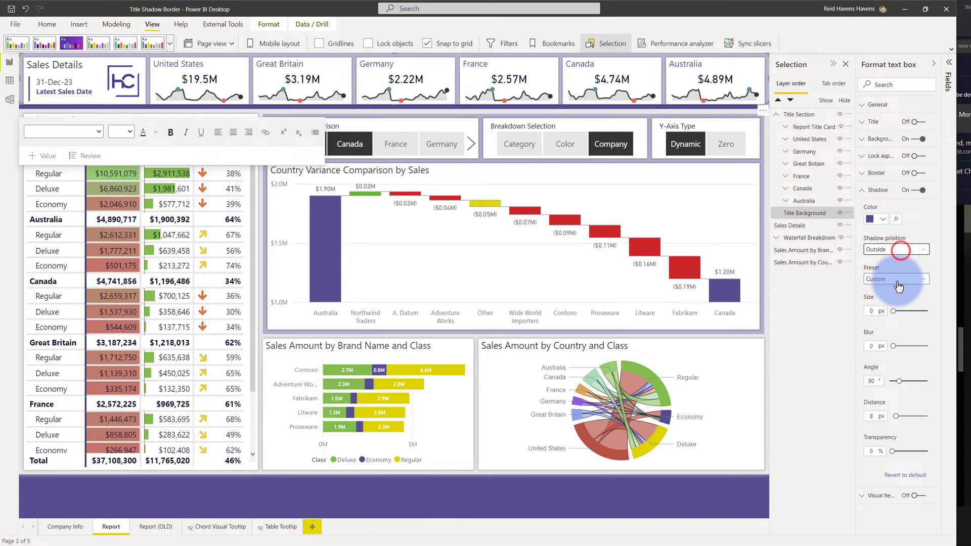
left_click(895, 279)
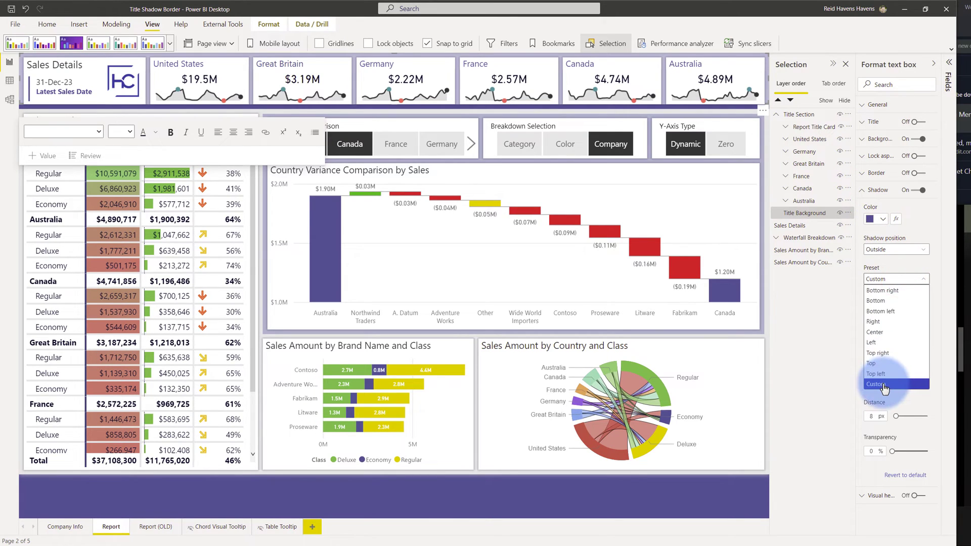
left_click(900, 275)
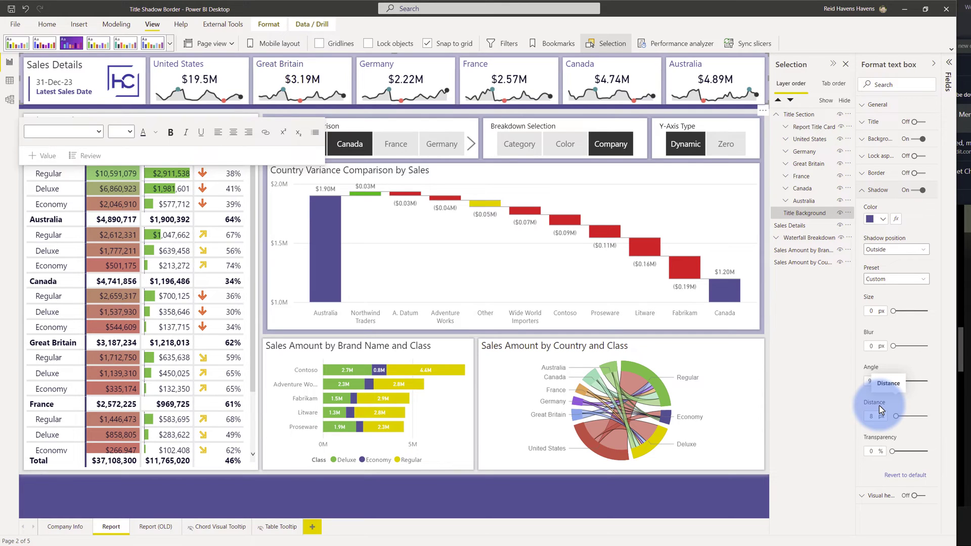
left_click(653, 337)
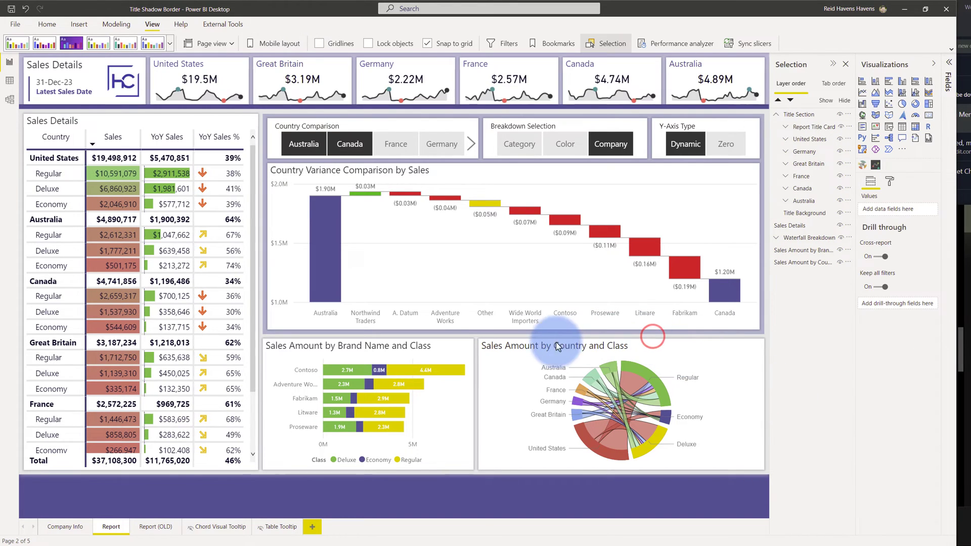